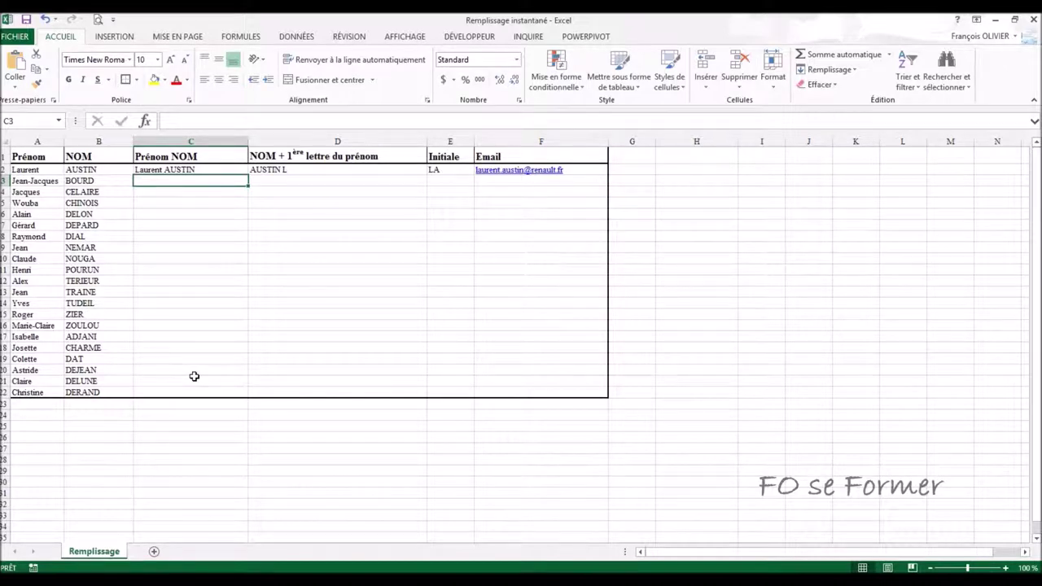
- Re-enter the first-name-plus-surname example in C2
left_click(205, 171)
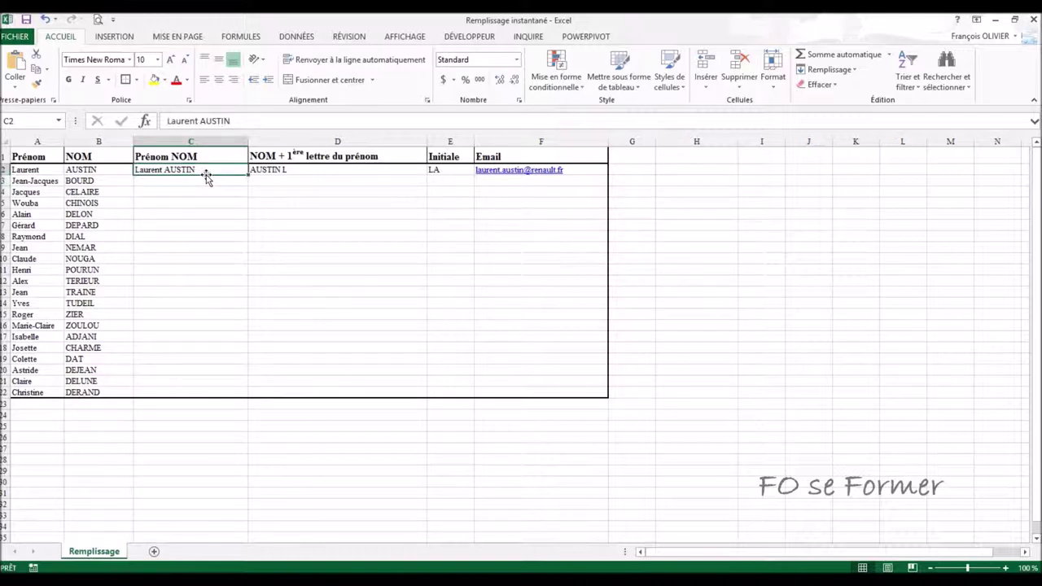
type("L")
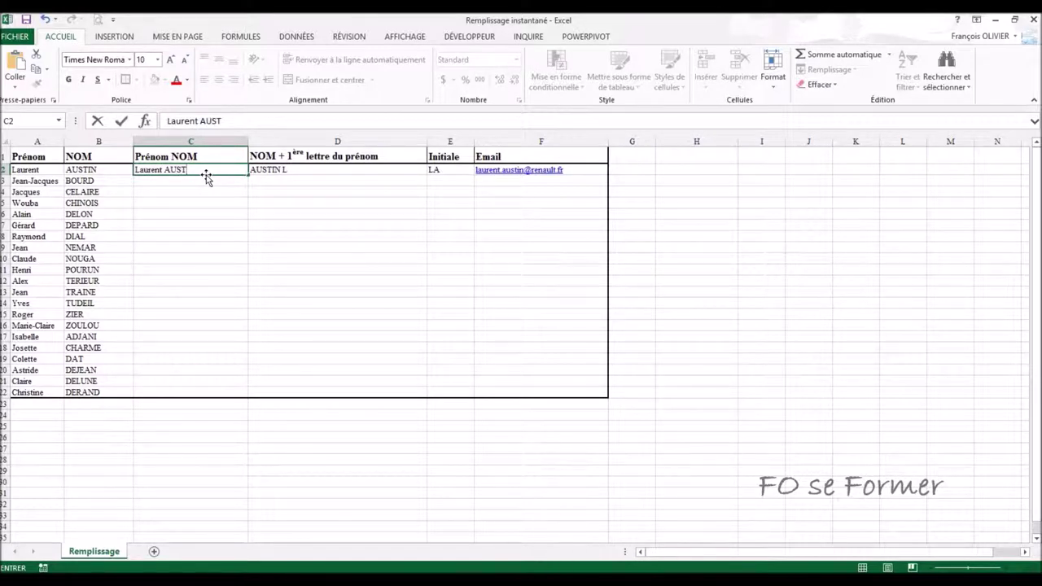
key("Return")
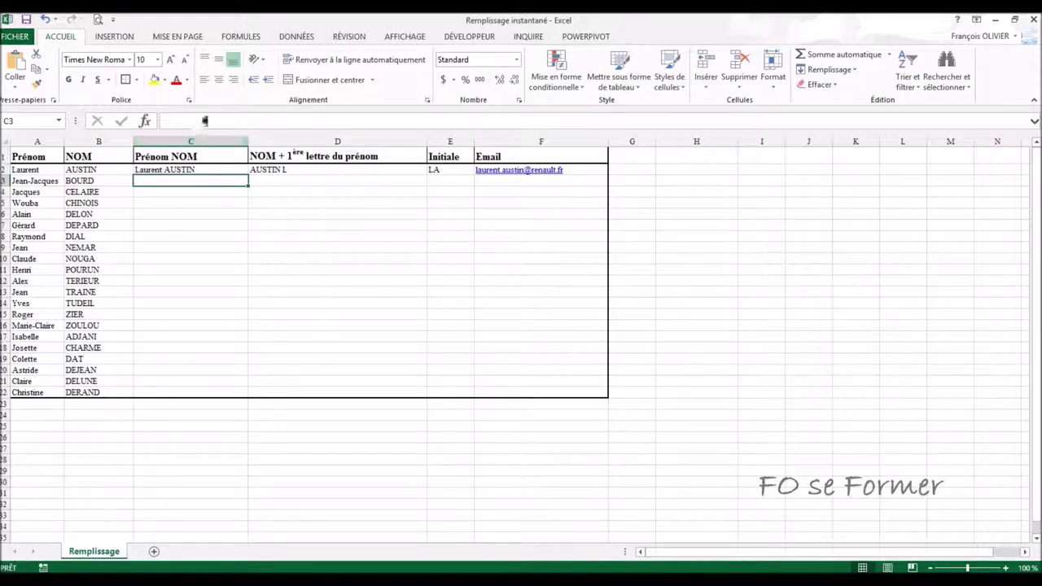
- Flash-fill the Prénom NOM column for the remaining 20 names from the Données tab
left_click(302, 36)
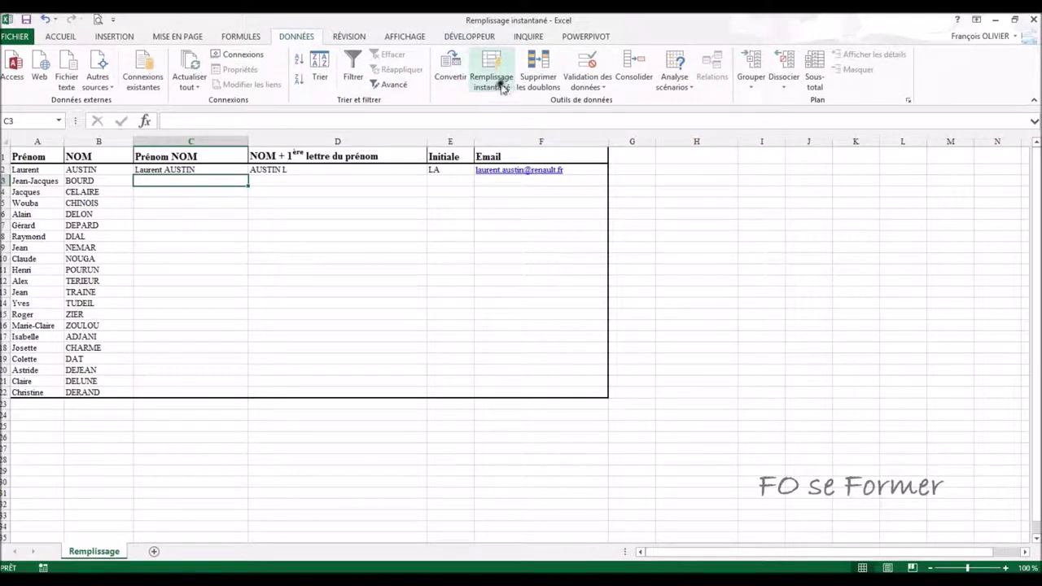
left_click(492, 66)
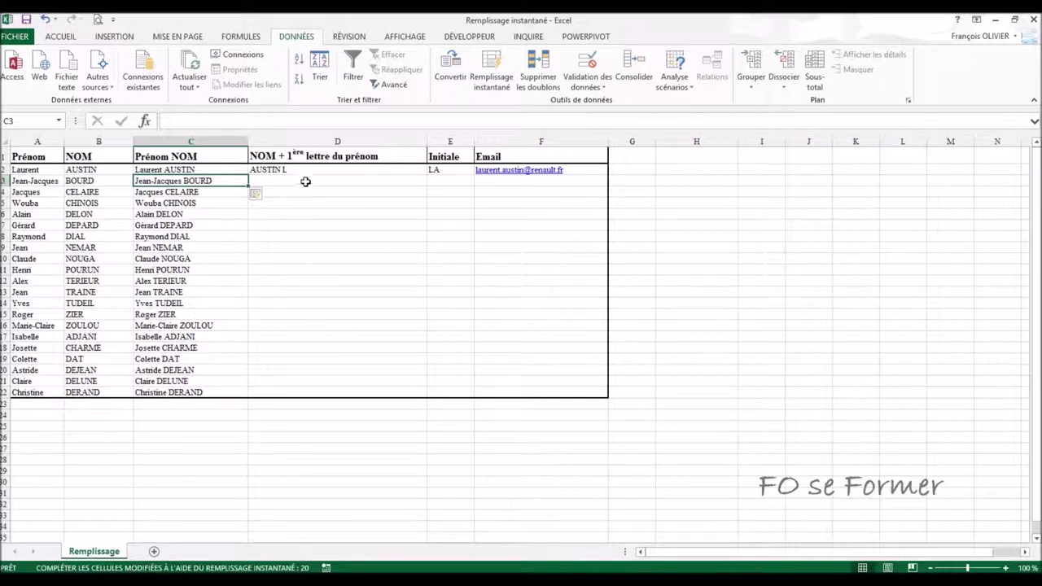
left_click(306, 171)
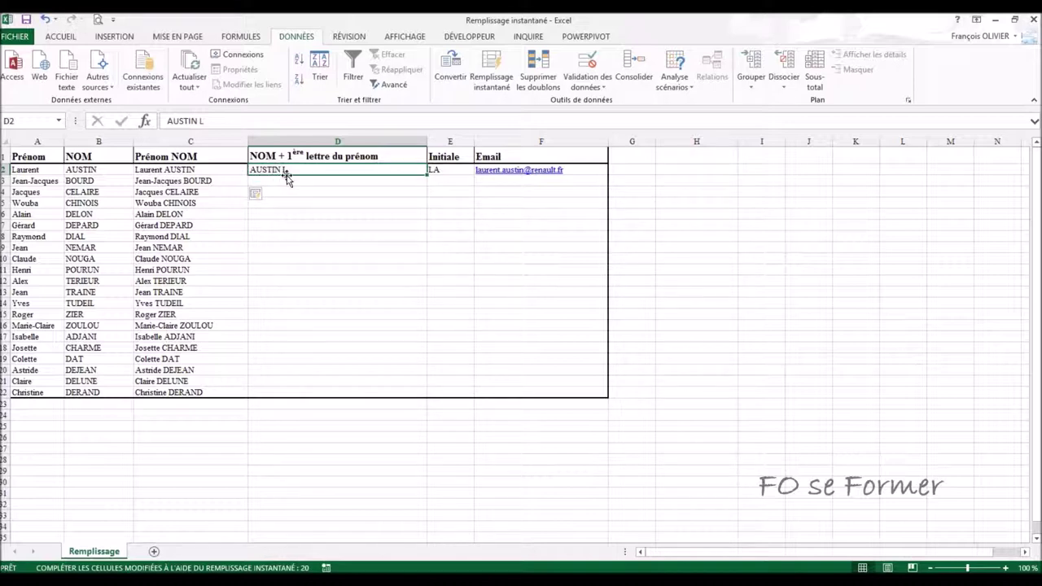
- Flash-fill column D with each surname followed by a first-name initial, then check D3
left_click(492, 68)
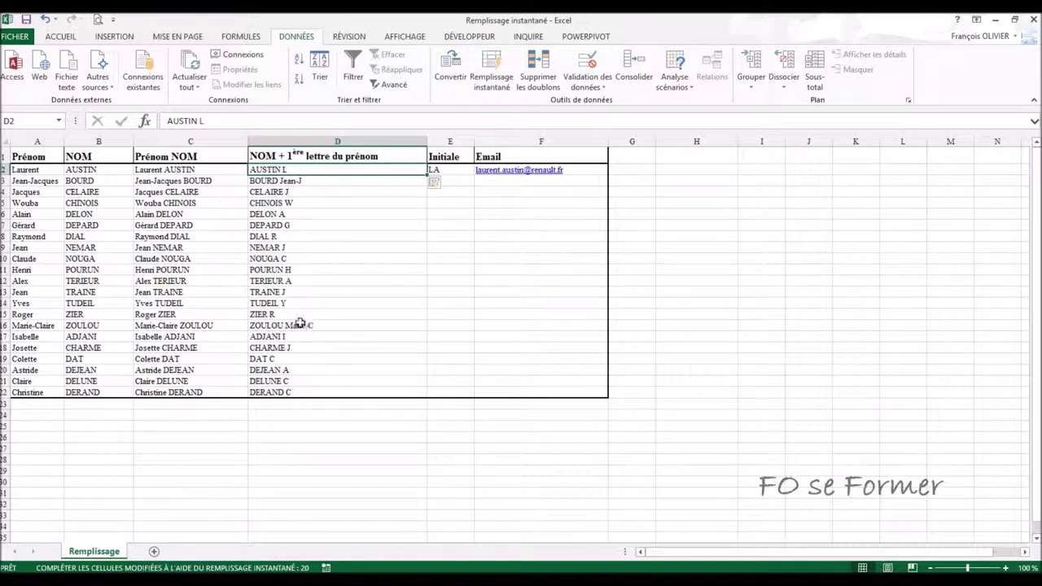
left_click(298, 182)
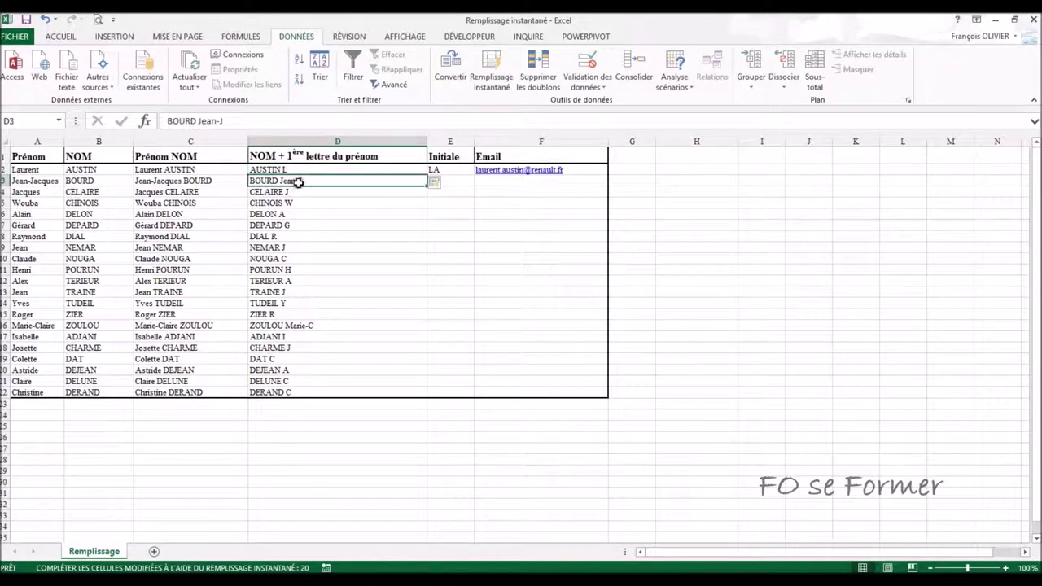
- Shorten D3's compound first name to hyphenated initials (J-J) so similar names follow suit
left_click(216, 120)
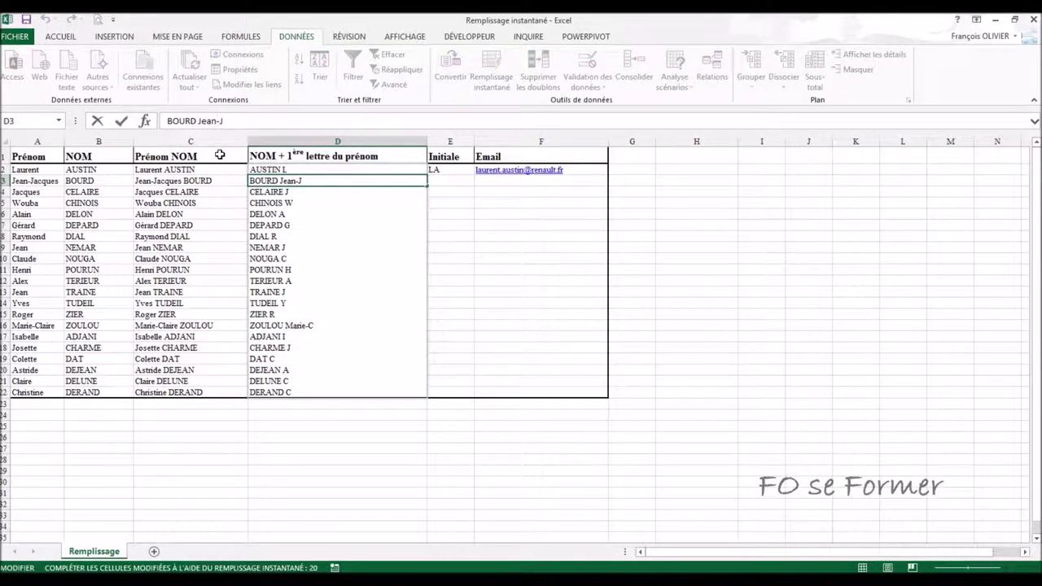
key("BackSpace")
key("BackSpace")
key("Return")
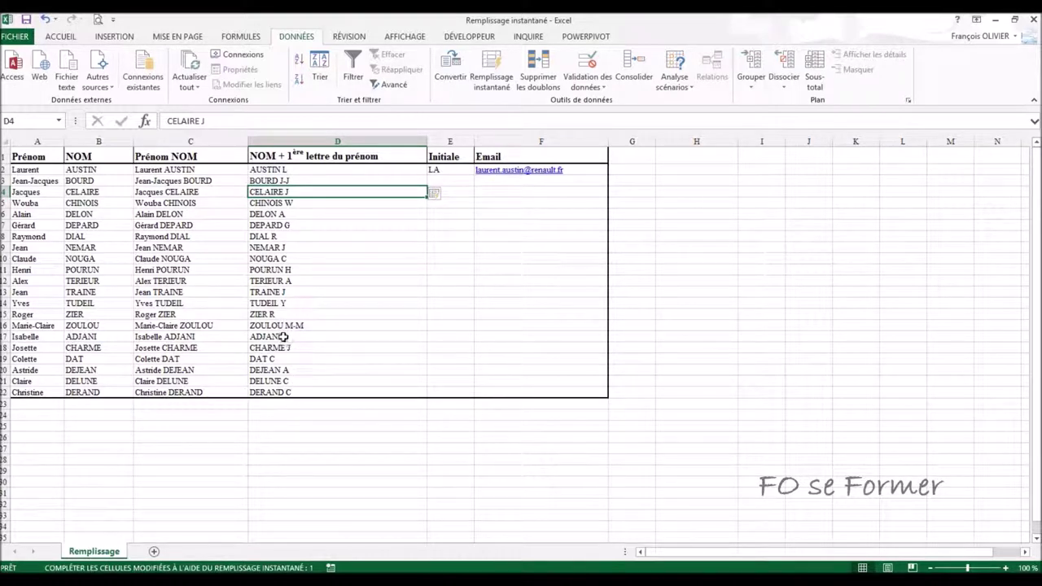
left_click(436, 179)
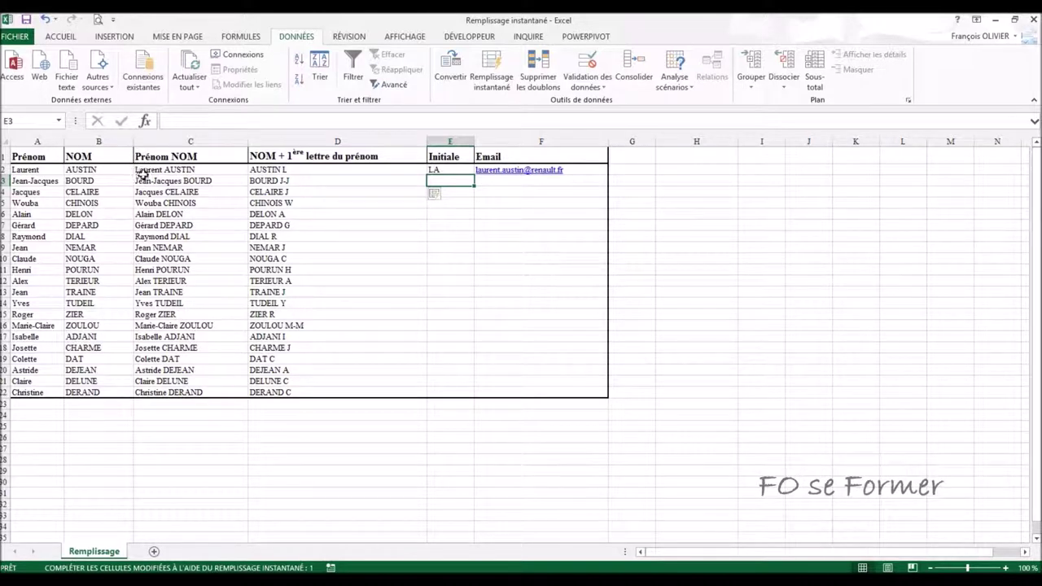
left_click(501, 68)
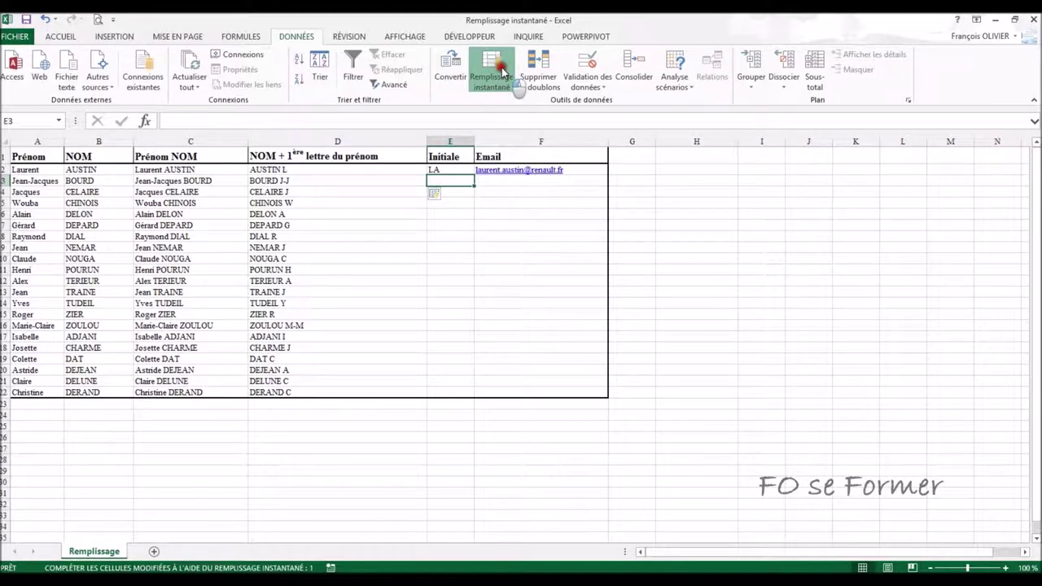
- Flash-fill the Initiale column from the LA example, then start retyping E3
left_click(501, 69)
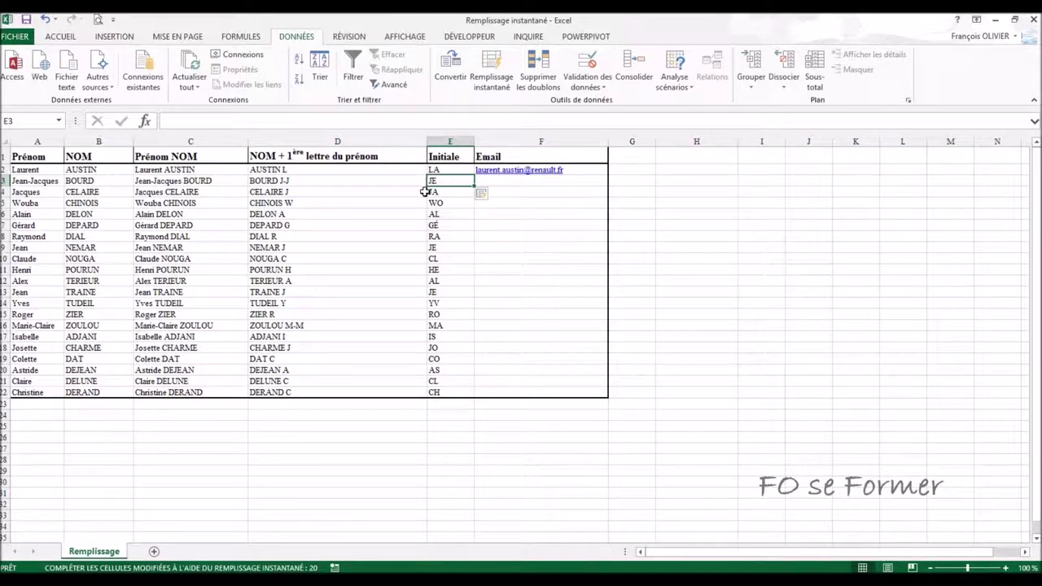
type("JB")
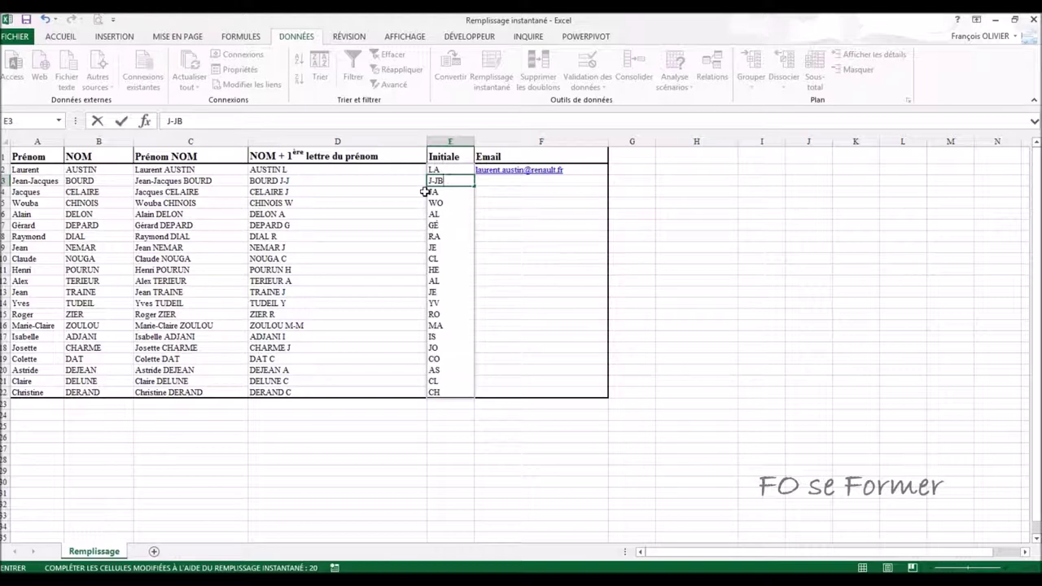
- Enter 'J-JB' as the E3 initials example and flash-fill the Email column from F3
key("Return")
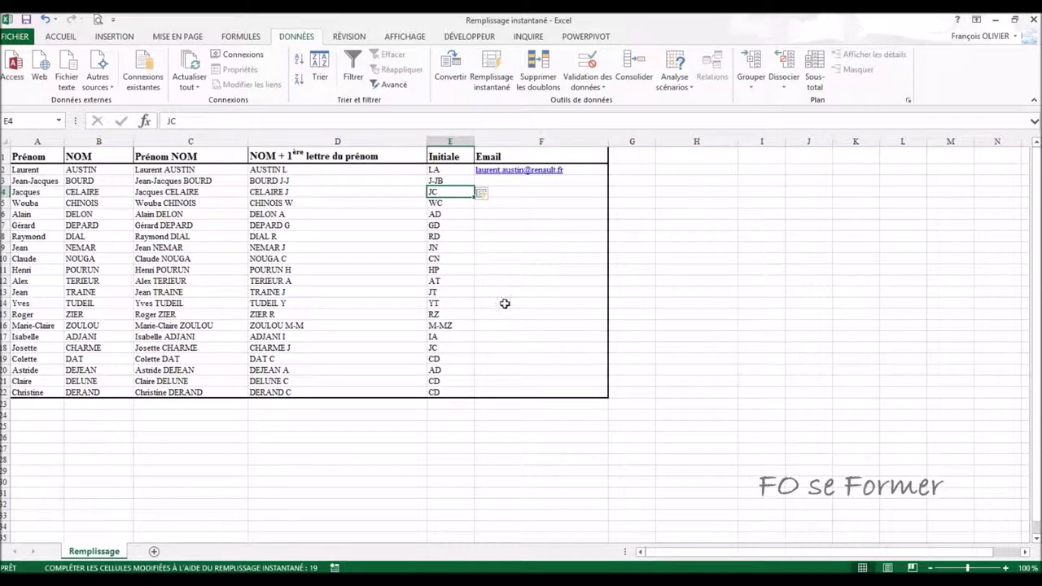
left_click(587, 180)
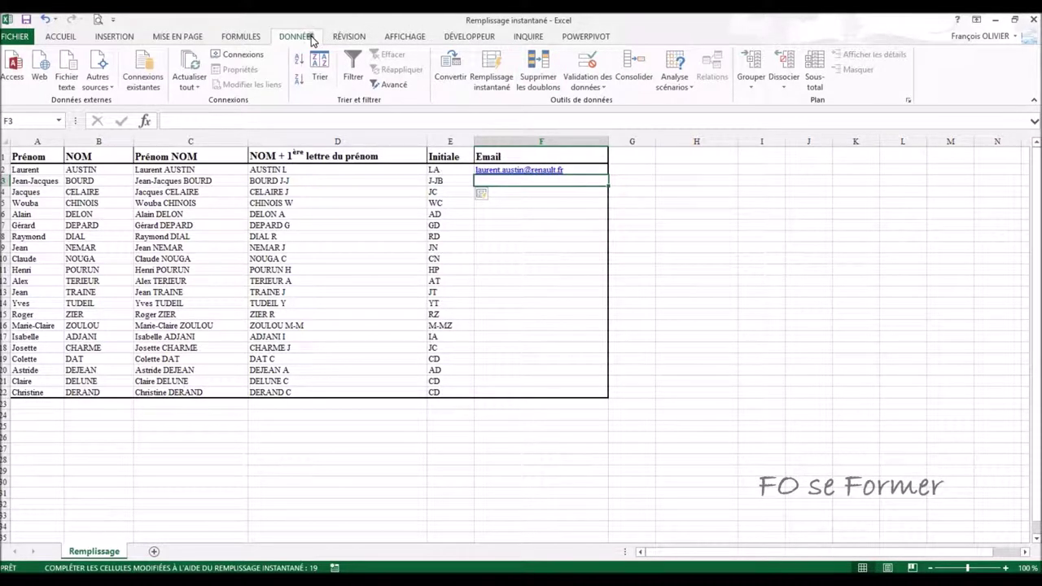
left_click(491, 70)
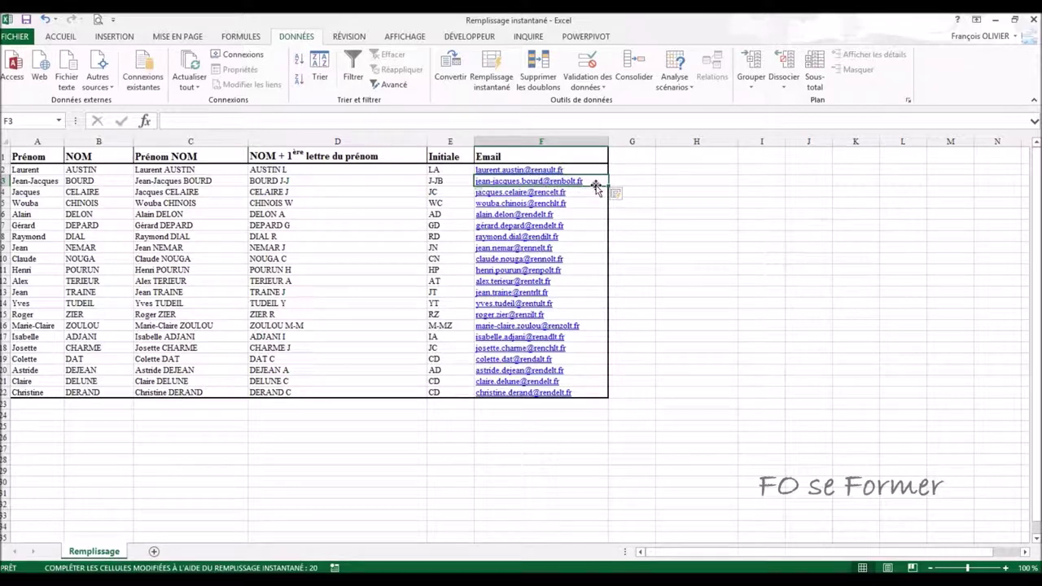
- Select the misspelt email in F3 and edit it in the formula bar
left_click(598, 179)
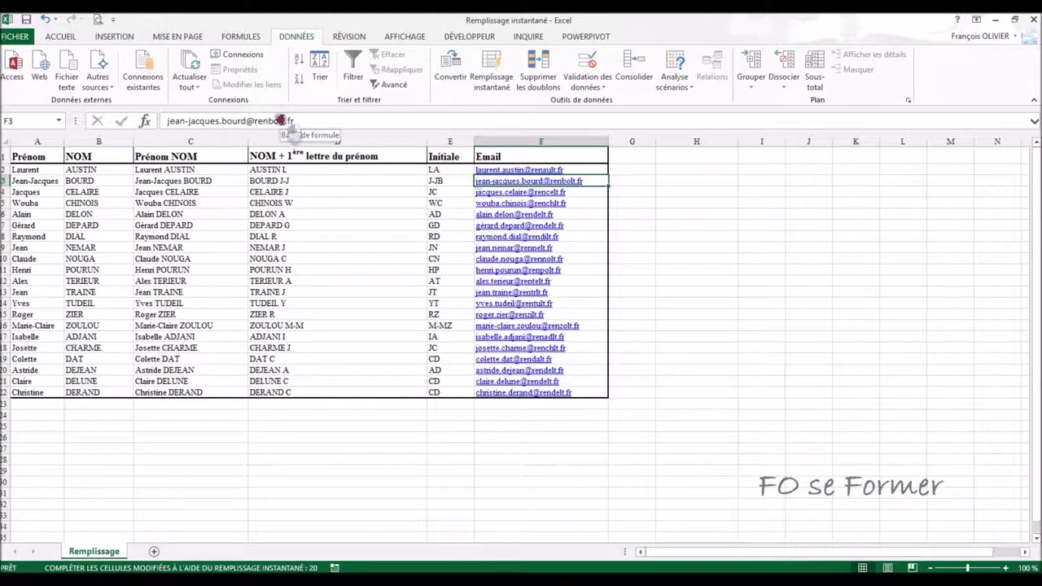
left_click(284, 120)
- Correct F3's email domain to renault.fr so every address updates
key("BackSpace")
key("BackSpace")
key("BackSpace")
type("aul")
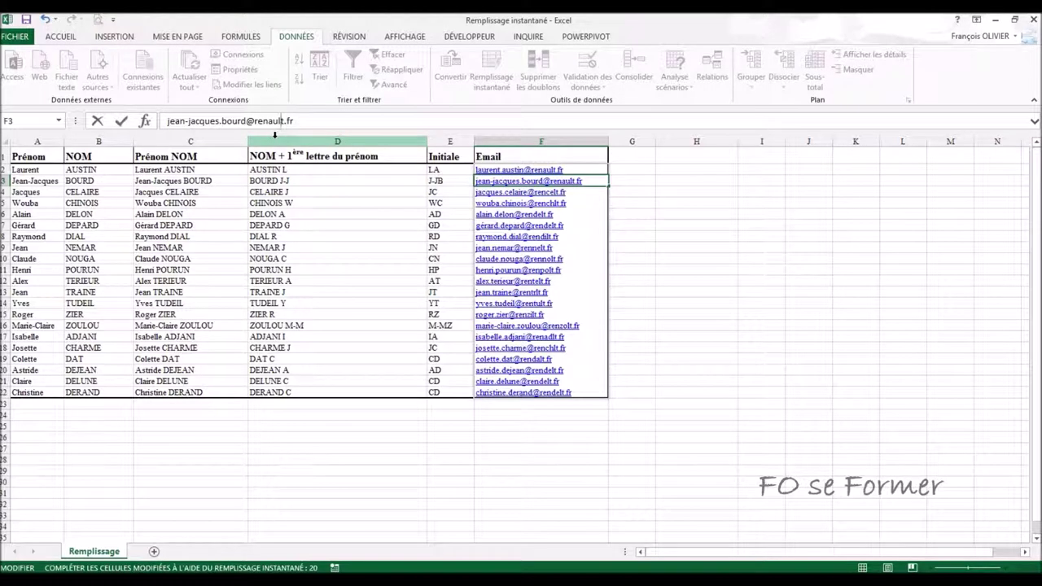
key("Return")
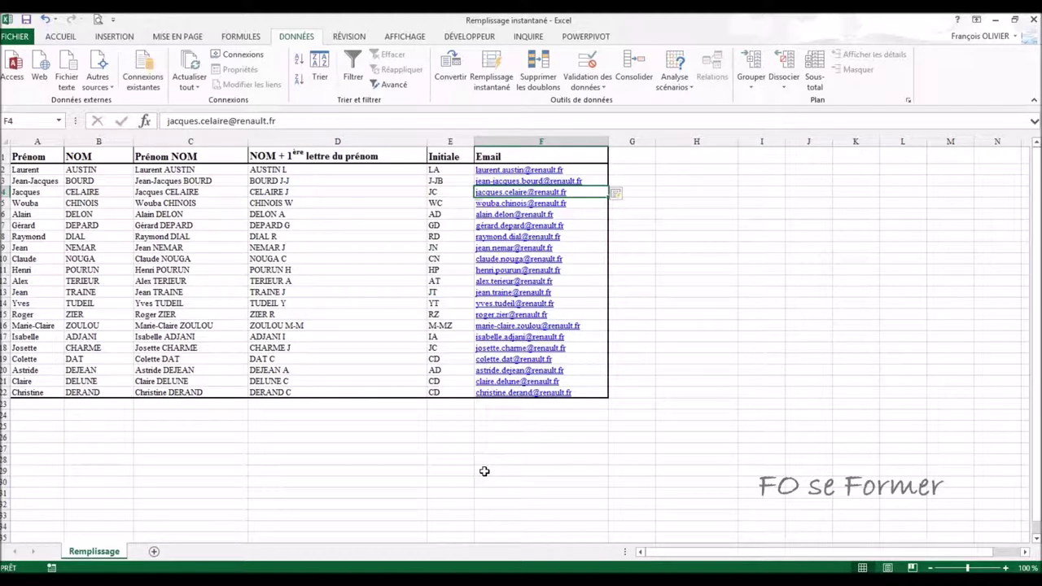
mouse_move(480, 394)
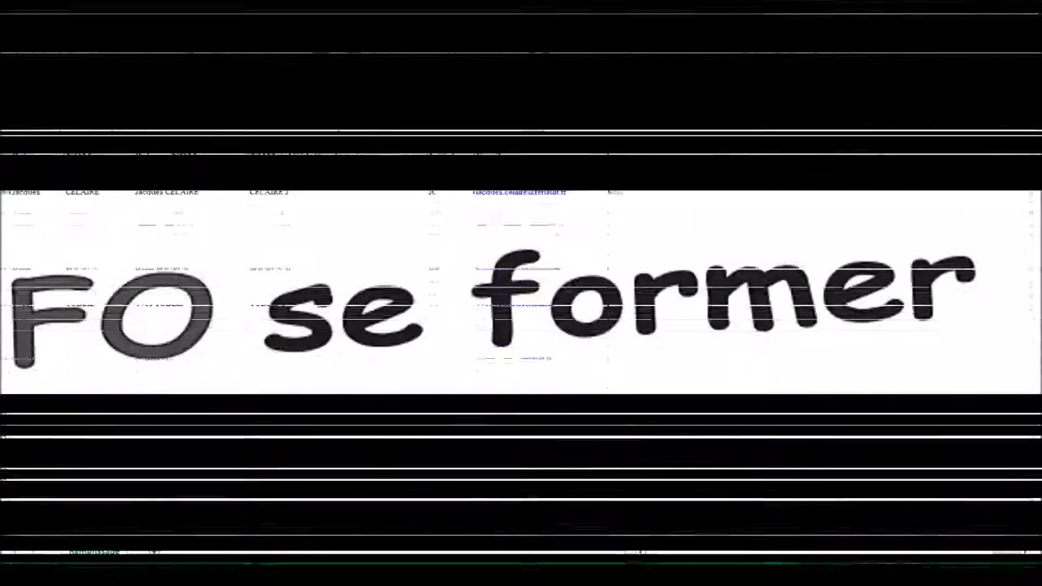